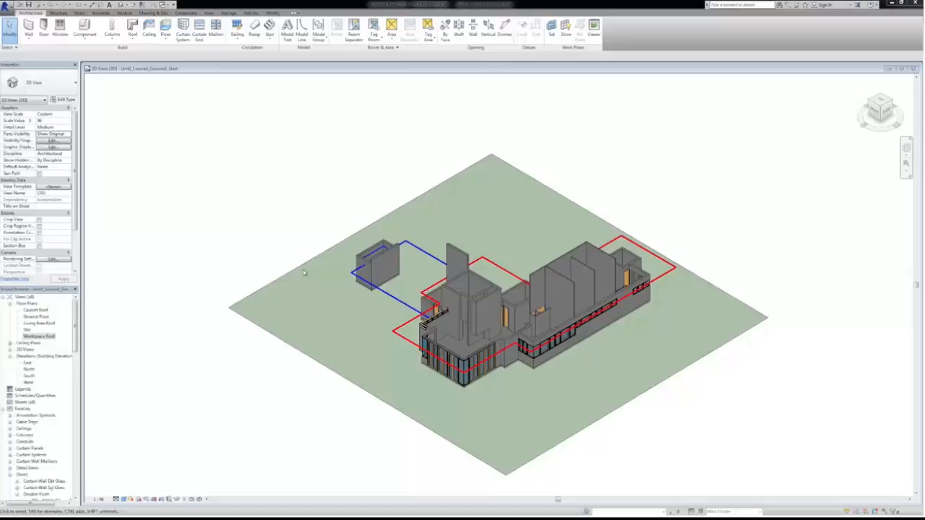
# Open the Workspace Roof floor plan and enlarge its window to show the plan around the workspace walls
pyautogui.doubleClick(36, 336)
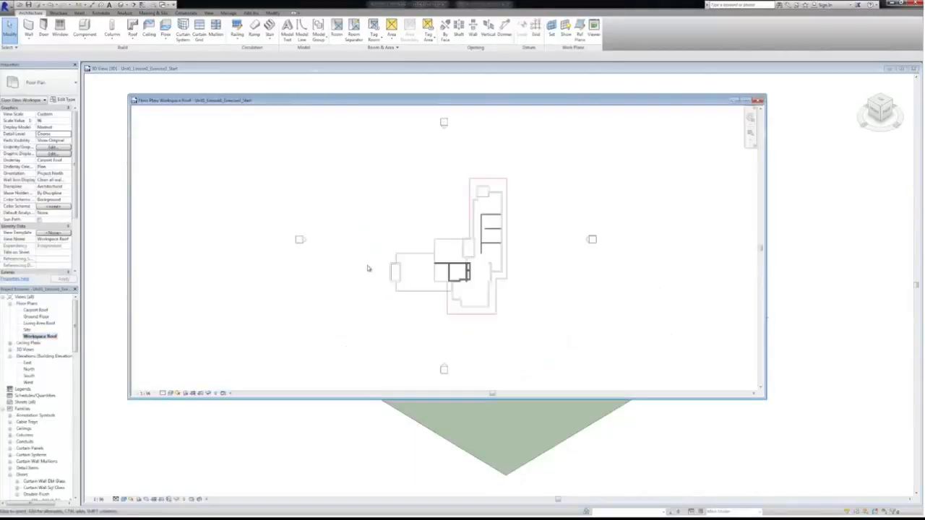
pyautogui.moveTo(356, 398); pyautogui.dragTo(355, 459)
pyautogui.scroll(3, 458, 269)
pyautogui.scroll(2, 462, 278)
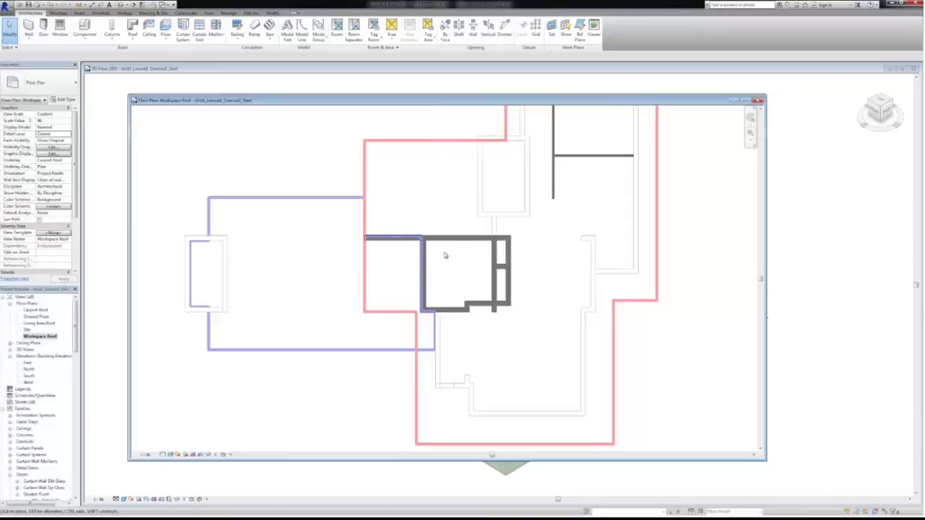
# Tile the Workspace Roof plan and the 3D view side by side, with the building framed in both views
pyautogui.click(209, 14)
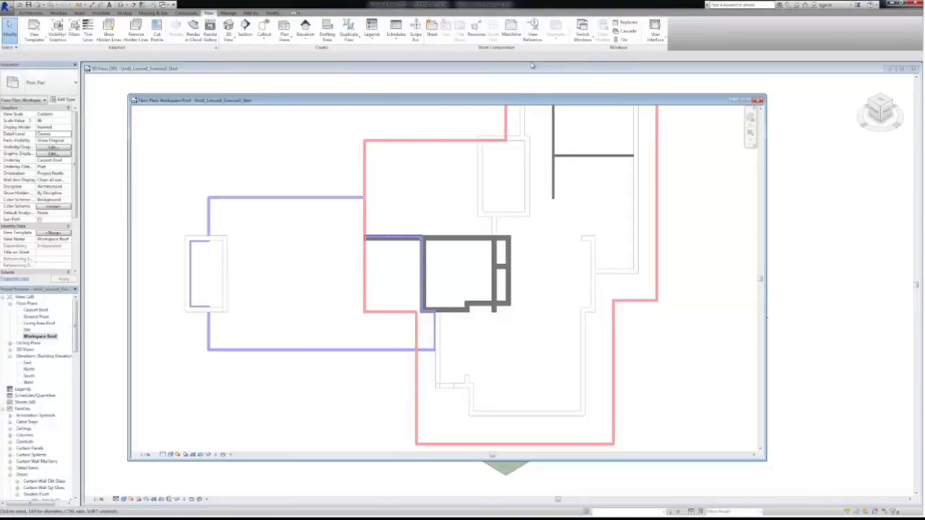
pyautogui.click(621, 39)
pyautogui.click(650, 175)
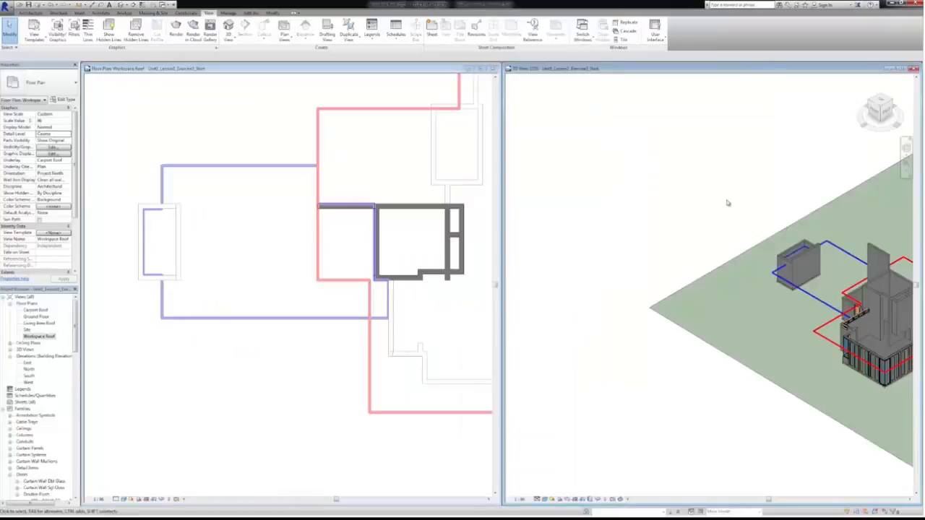
pyautogui.scroll(-3, 672, 165)
pyautogui.moveTo(672, 166); pyautogui.dragTo(598, 175, button='middle')
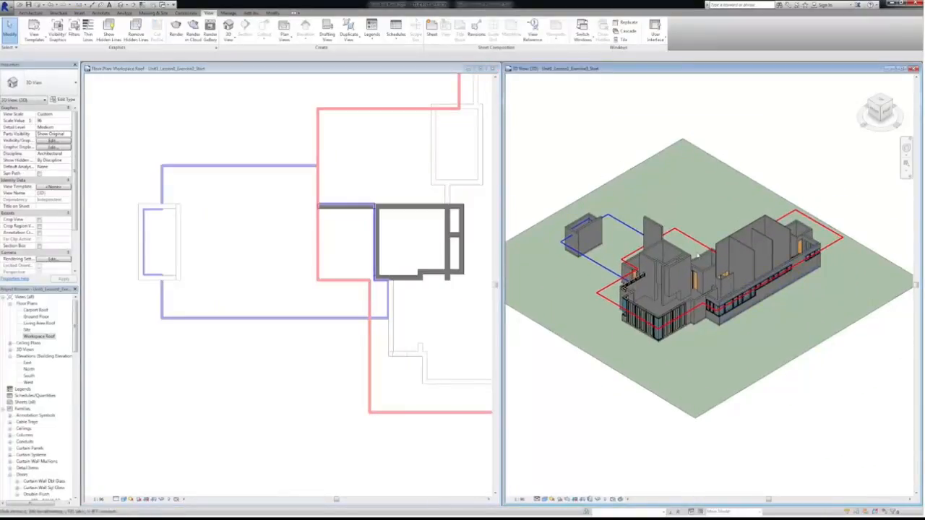
pyautogui.scroll(2, 672, 272)
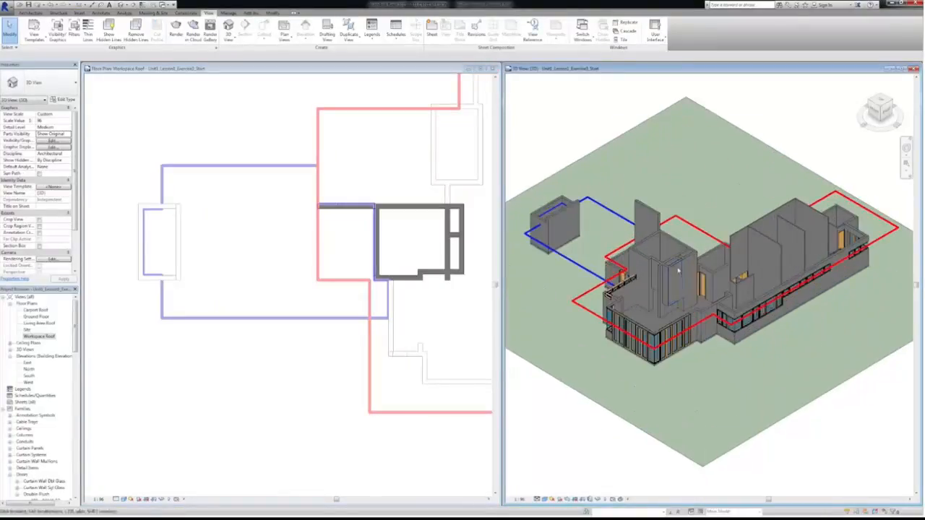
pyautogui.click(321, 384)
pyautogui.scroll(1, 340, 350)
pyautogui.moveTo(366, 343); pyautogui.dragTo(265, 417, button='middle')
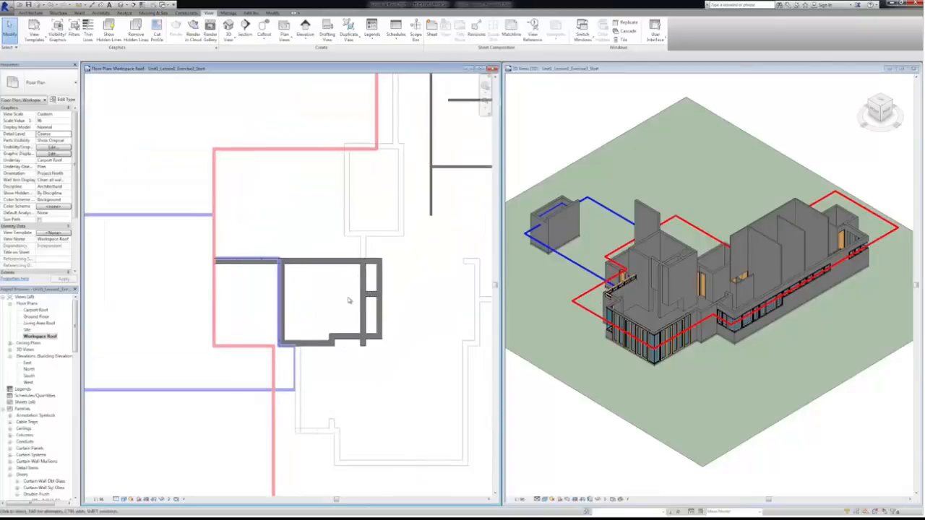
# Start a Roof by Footprint and use Pick Lines to trace the inner wall faces of the workspace room as boundary
pyautogui.click(30, 13)
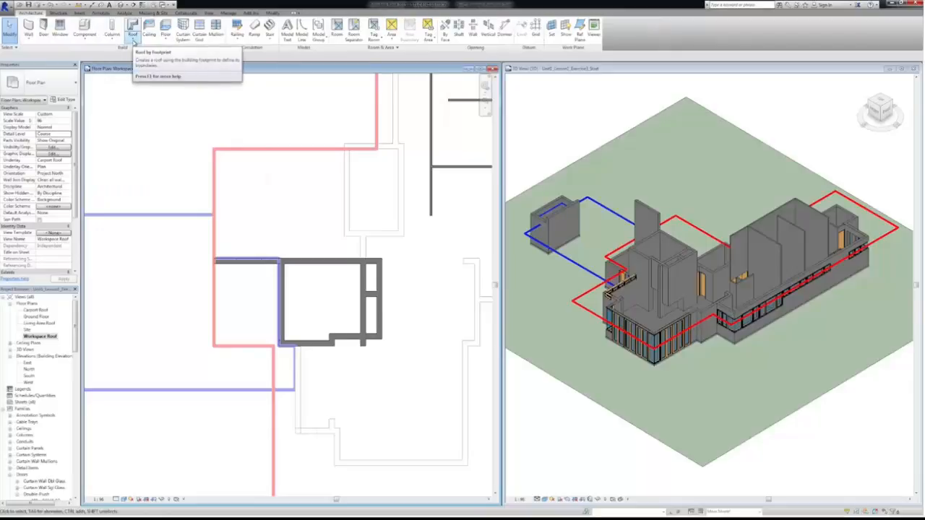
pyautogui.click(133, 41)
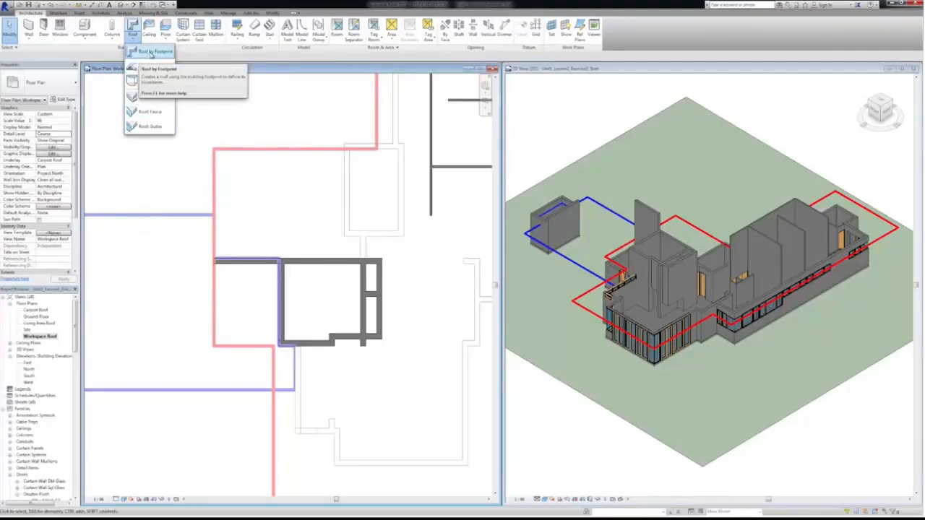
pyautogui.click(151, 53)
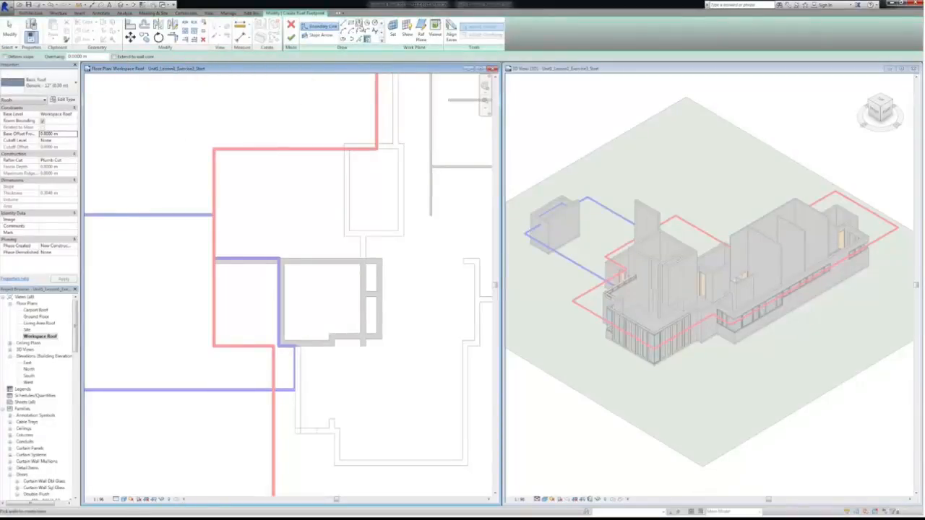
pyautogui.click(362, 39)
pyautogui.scroll(3, 304, 290)
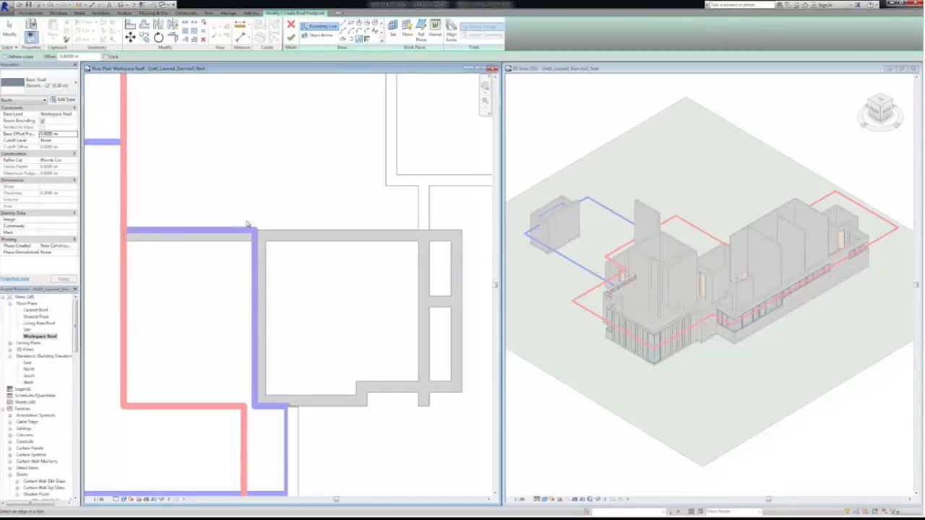
pyautogui.click(264, 264)
pyautogui.click(334, 246)
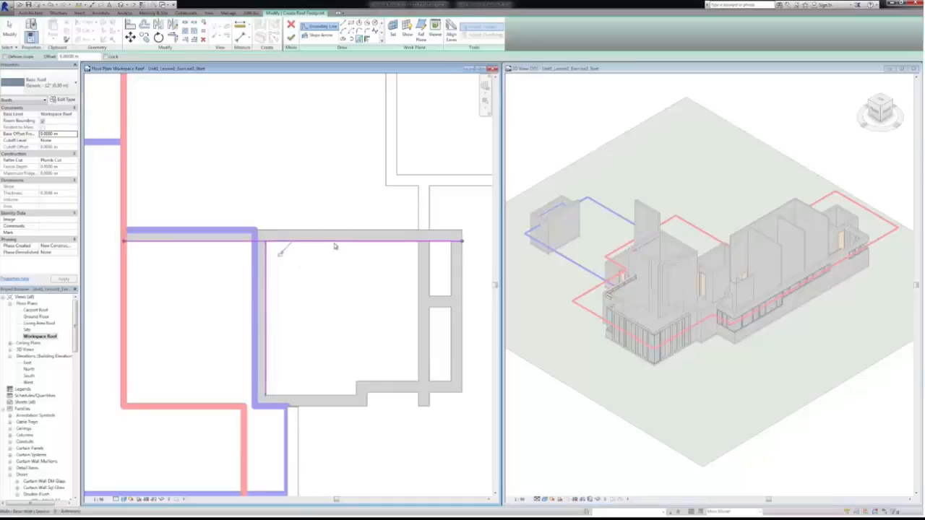
pyautogui.click(424, 316)
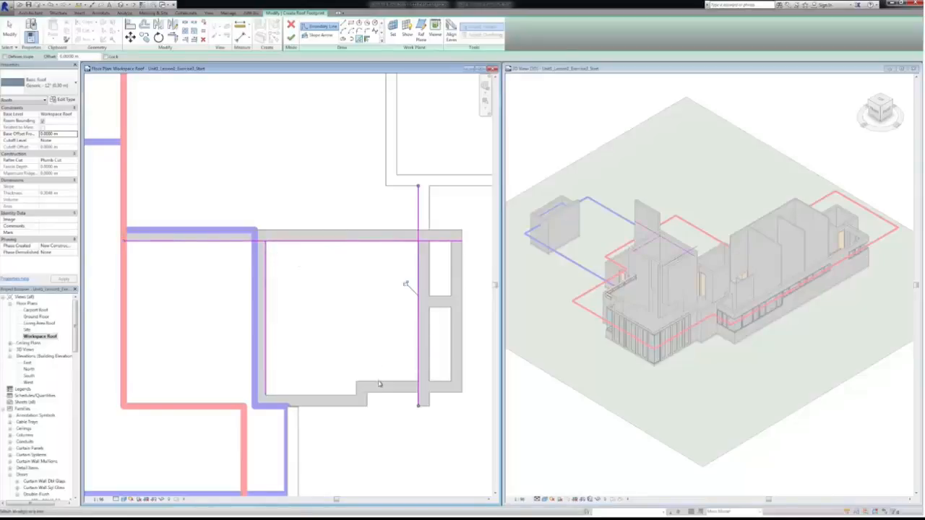
pyautogui.click(378, 383)
pyautogui.click(347, 397)
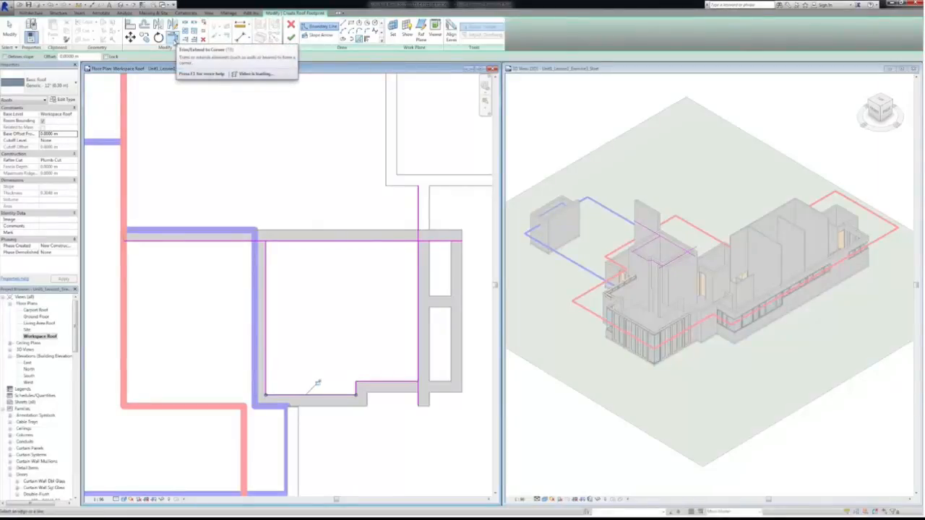
# Trim the overrunning boundary lines to closed corners with Trim/Extend to Corner and finish the workspace roof
pyautogui.click(173, 38)
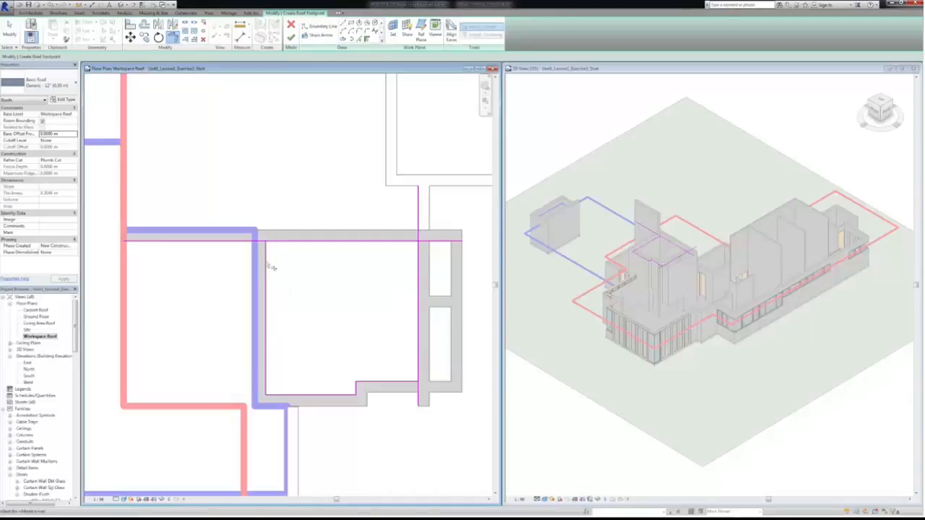
pyautogui.click(273, 243)
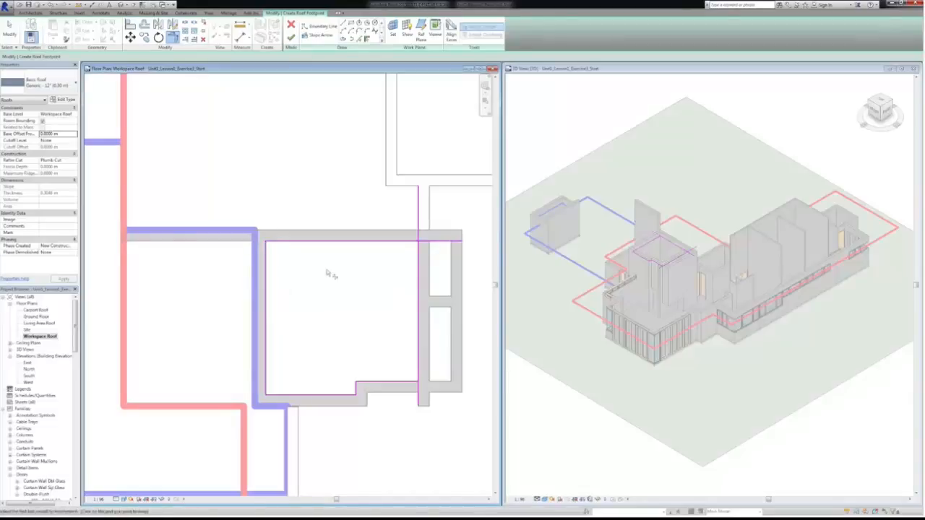
pyautogui.click(415, 245)
pyautogui.click(418, 248)
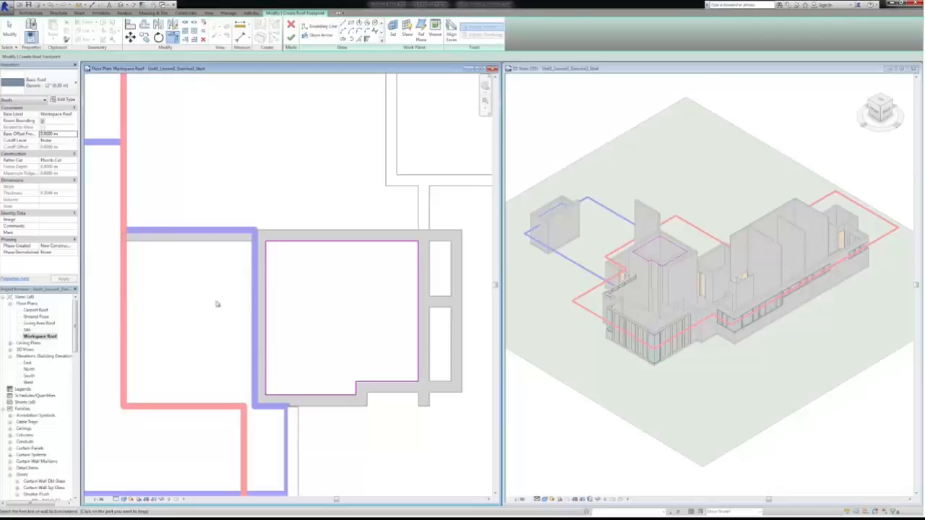
pyautogui.click(291, 37)
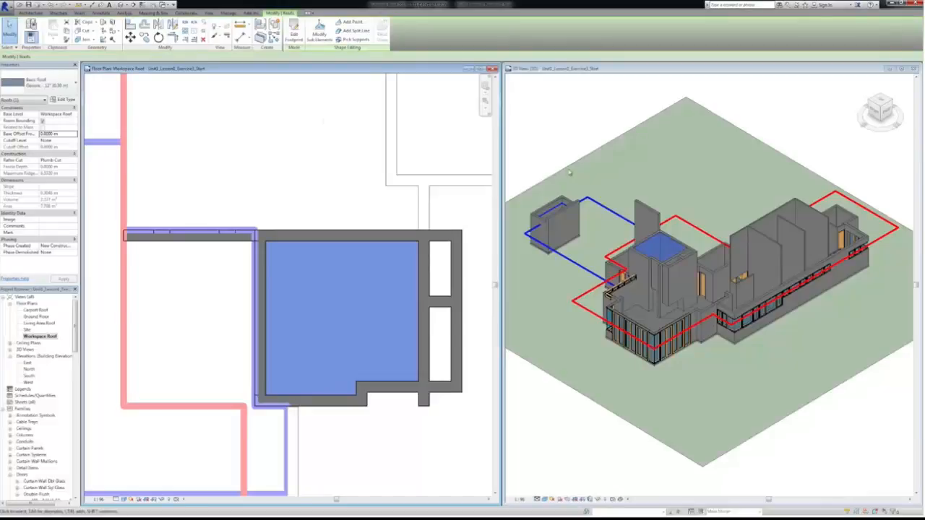
pyautogui.click(558, 148)
pyautogui.click(663, 151)
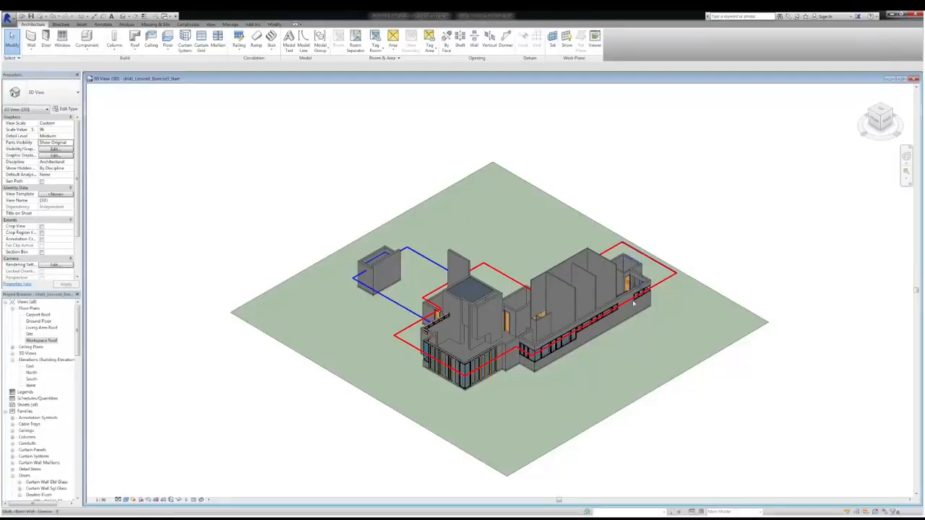
# Open the Living Area Roof floor plan and tile it beside the 3D view, with the red roof outline framed
pyautogui.doubleClick(42, 328)
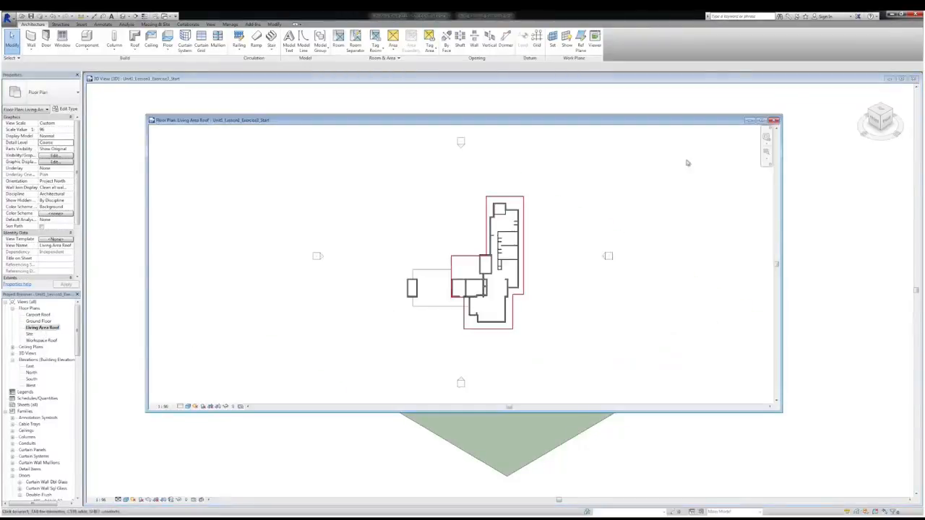
pyautogui.click(762, 120)
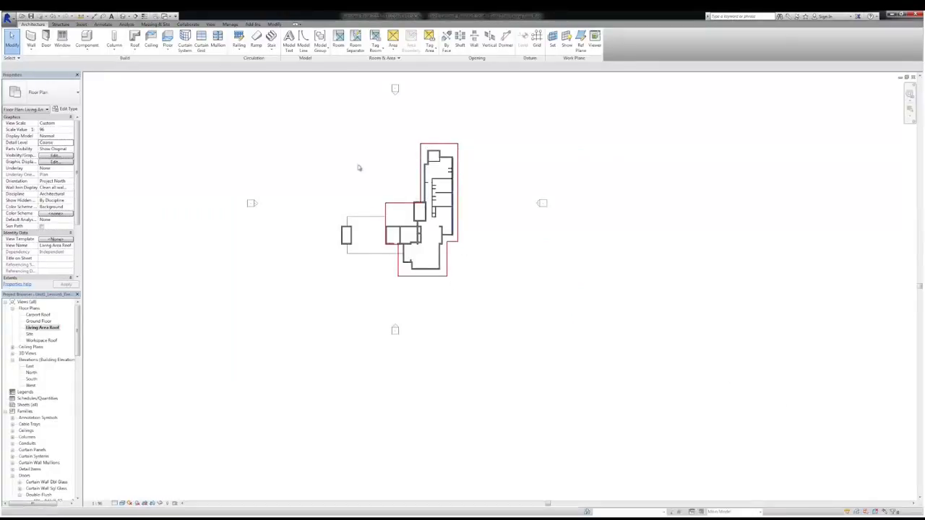
pyautogui.click(210, 24)
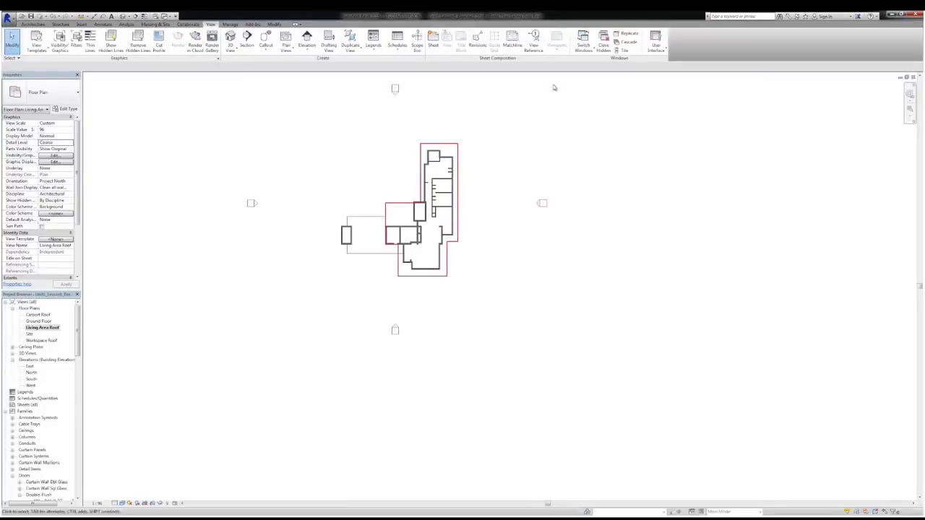
pyautogui.click(624, 50)
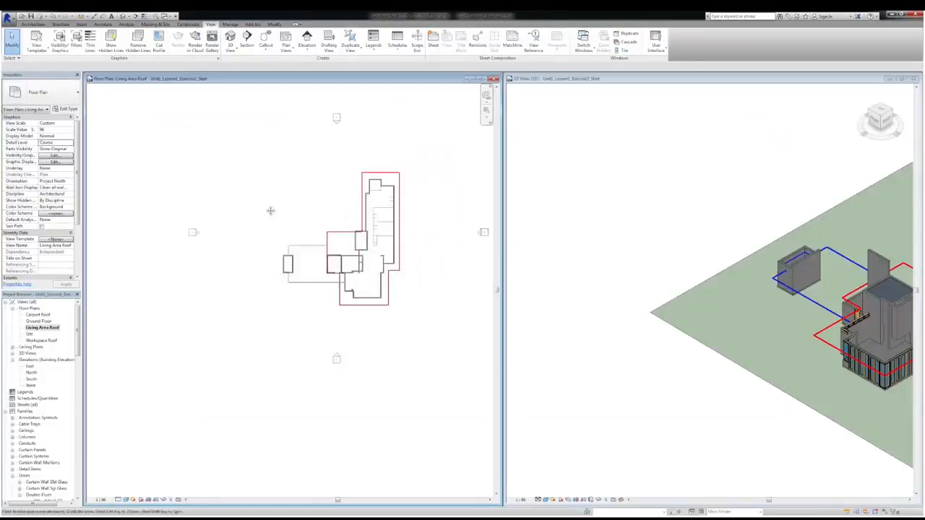
pyautogui.moveTo(271, 211); pyautogui.dragTo(216, 227, button='middle')
pyautogui.click(711, 163)
pyautogui.scroll(1, 769, 171)
pyautogui.moveTo(769, 171); pyautogui.dragTo(525, 162, button='middle')
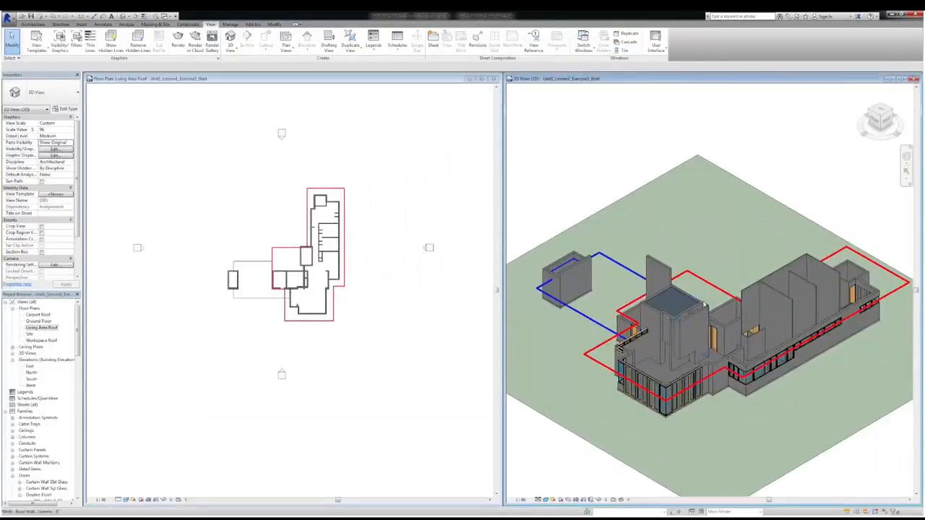
pyautogui.scroll(-2, 704, 305)
pyautogui.click(312, 227)
pyautogui.scroll(1, 324, 221)
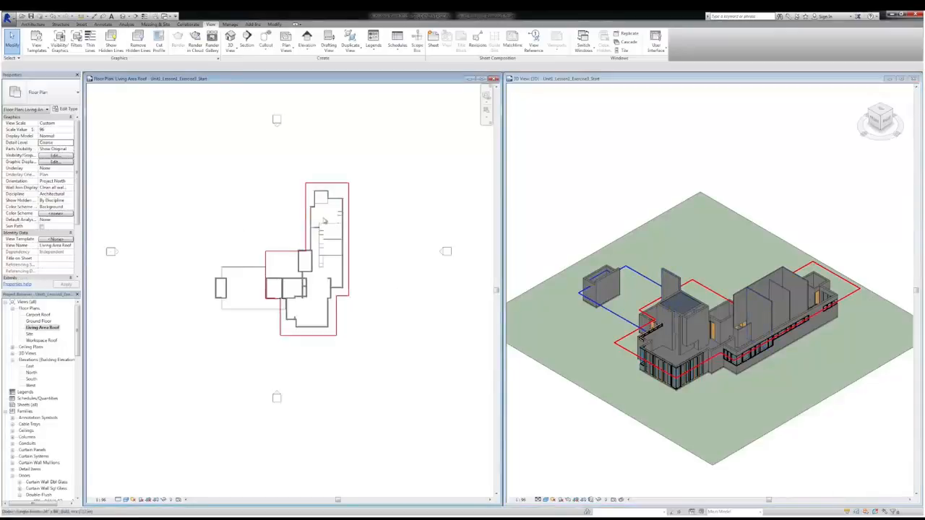
pyautogui.scroll(4, 324, 221)
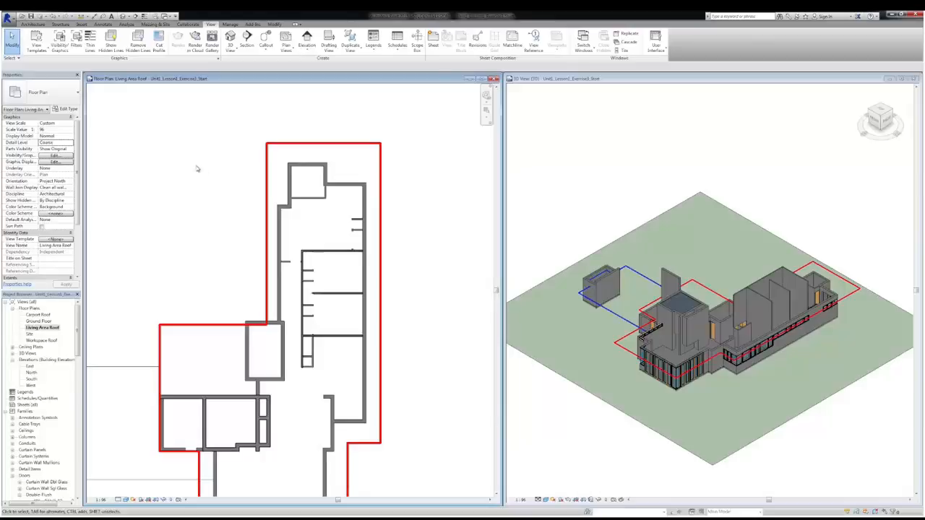
# Start a Roof by Footprint and pick the three red outline lines around the long upper wing as slope-defining boundaries
pyautogui.click(33, 24)
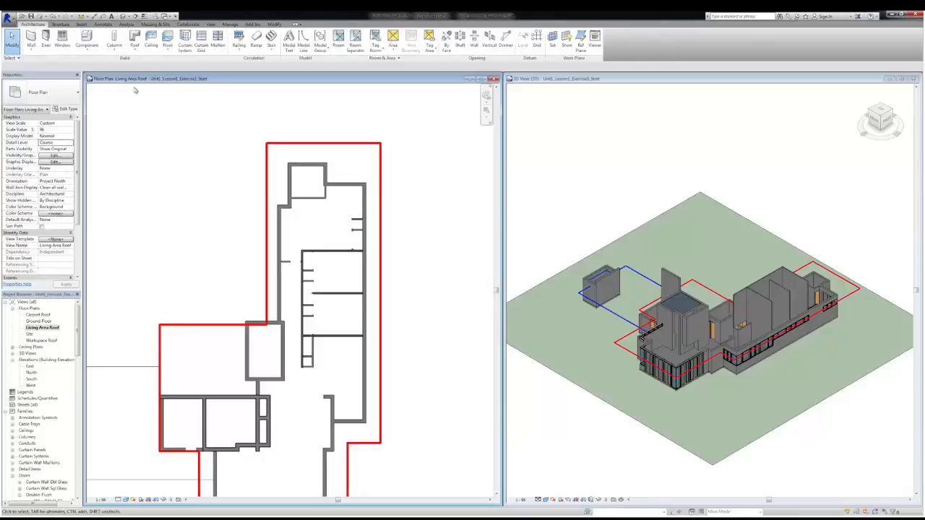
pyautogui.click(135, 45)
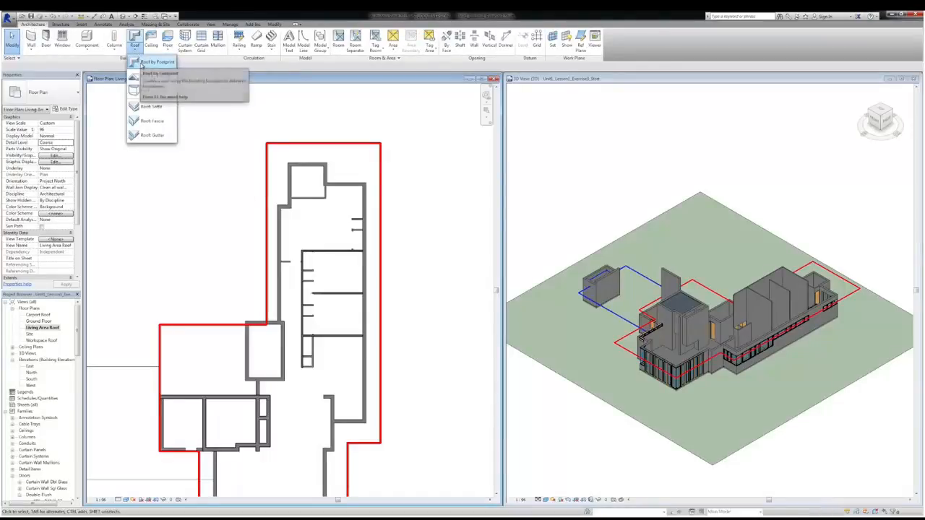
pyautogui.click(148, 62)
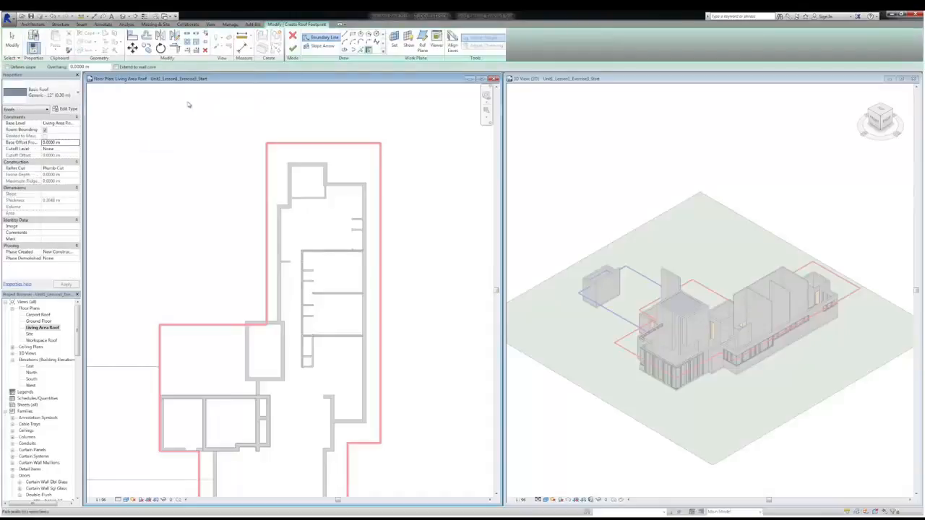
pyautogui.click(362, 51)
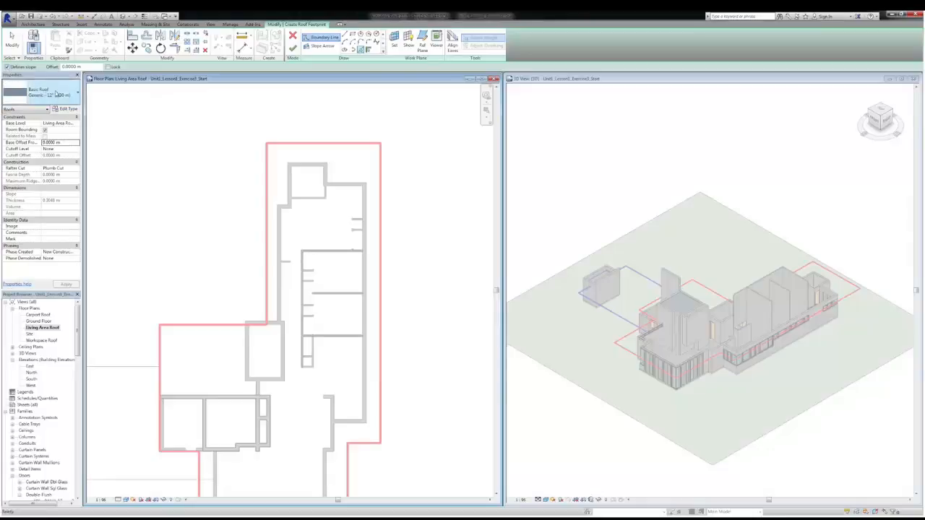
pyautogui.click(267, 164)
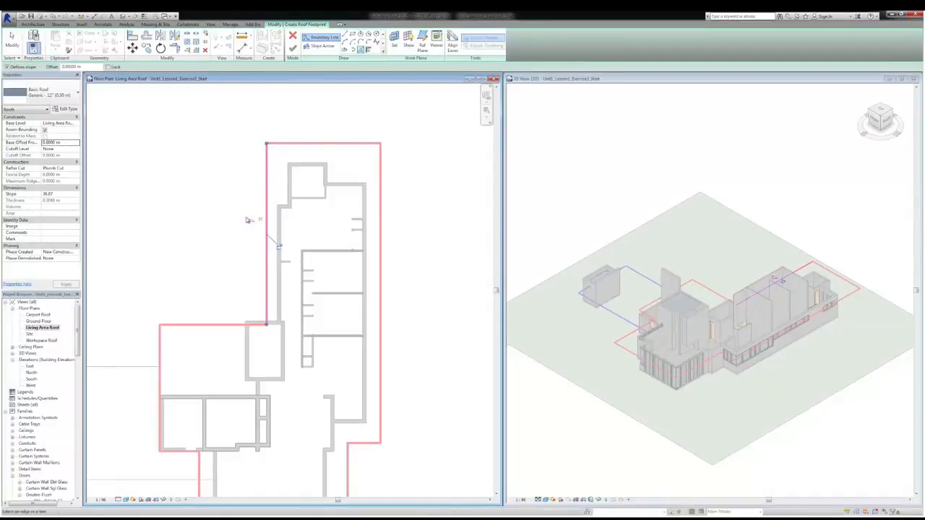
pyautogui.click(309, 144)
pyautogui.click(382, 226)
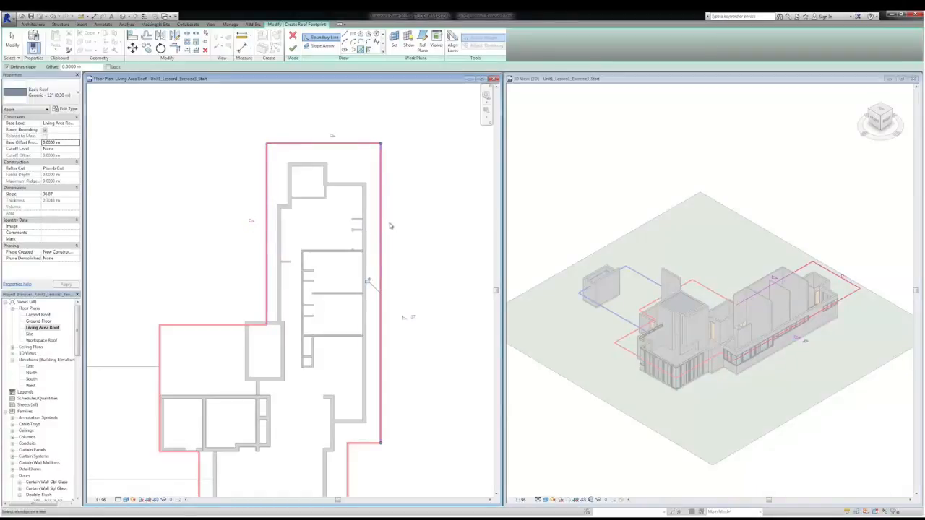
pyautogui.press('Escape')
pyautogui.press('Escape')
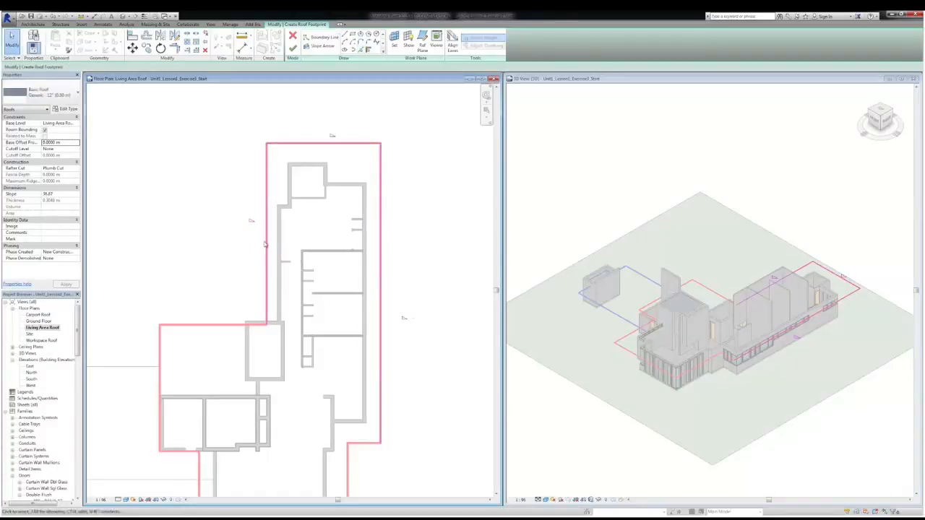
# Select the three chained boundary lines around the long wing and set their slope to 14
pyautogui.press('Tab')
pyautogui.click(266, 242)
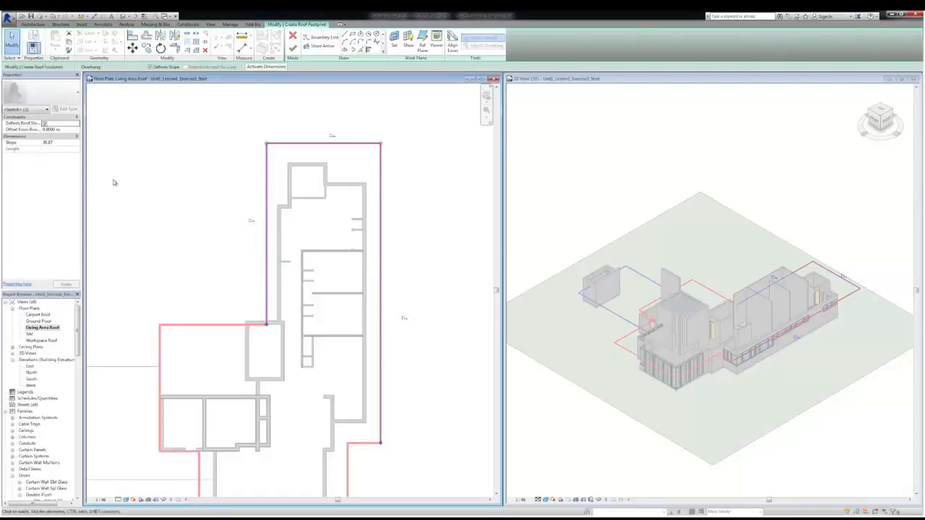
pyautogui.click(56, 143)
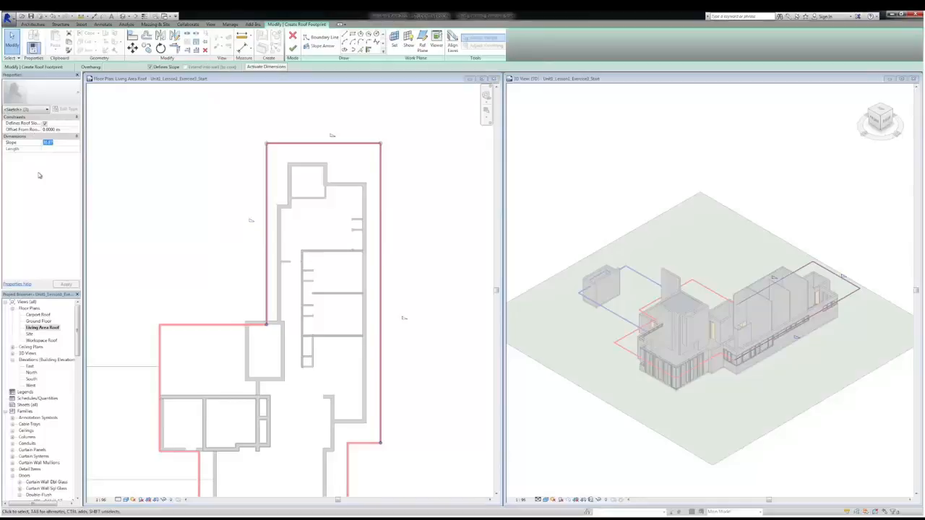
pyautogui.write('18')
pyautogui.click(65, 284)
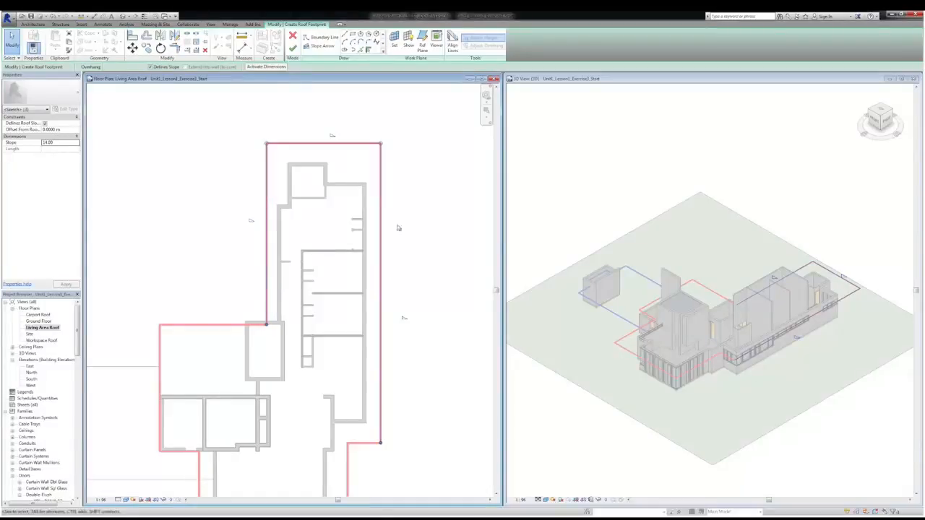
# Draw a straight boundary line with Defines Slope off across the long wing, between its two long side boundaries
pyautogui.click(345, 35)
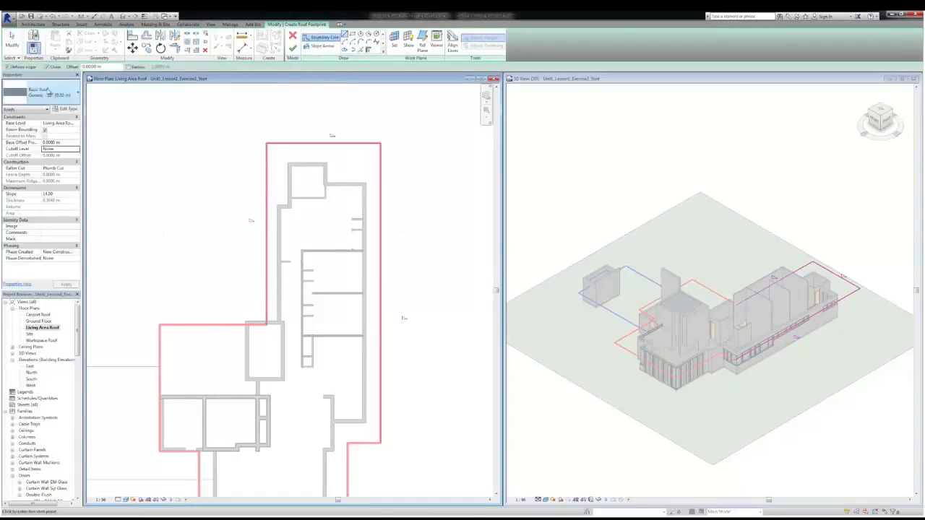
pyautogui.click(8, 68)
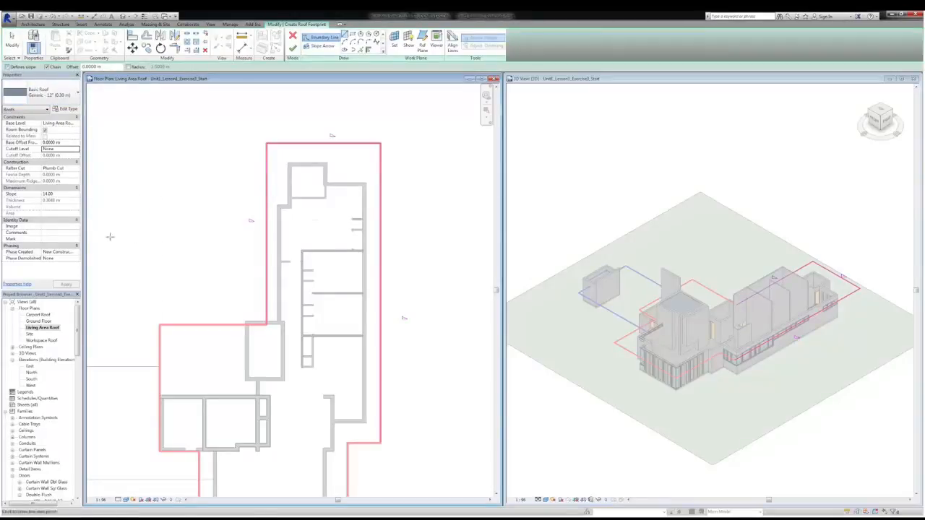
pyautogui.click(266, 281)
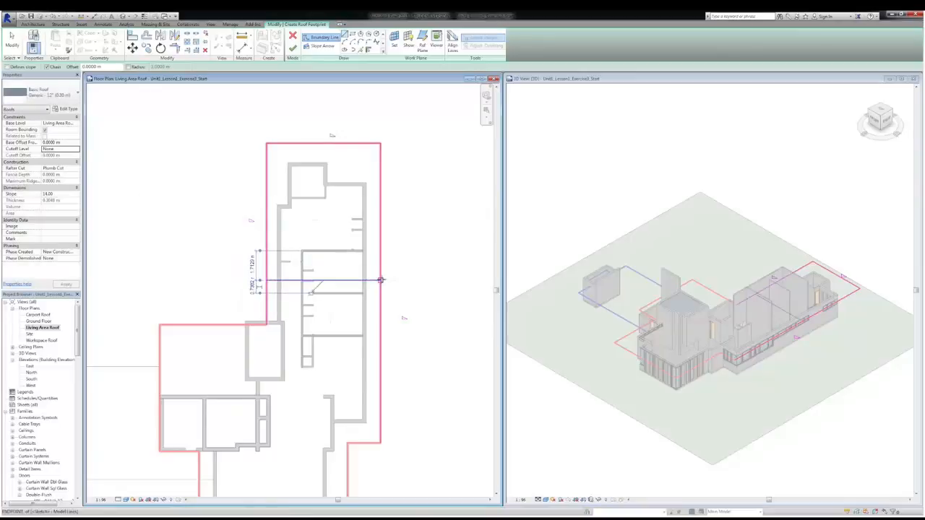
pyautogui.click(381, 280)
pyautogui.press('Escape')
pyautogui.press('Escape')
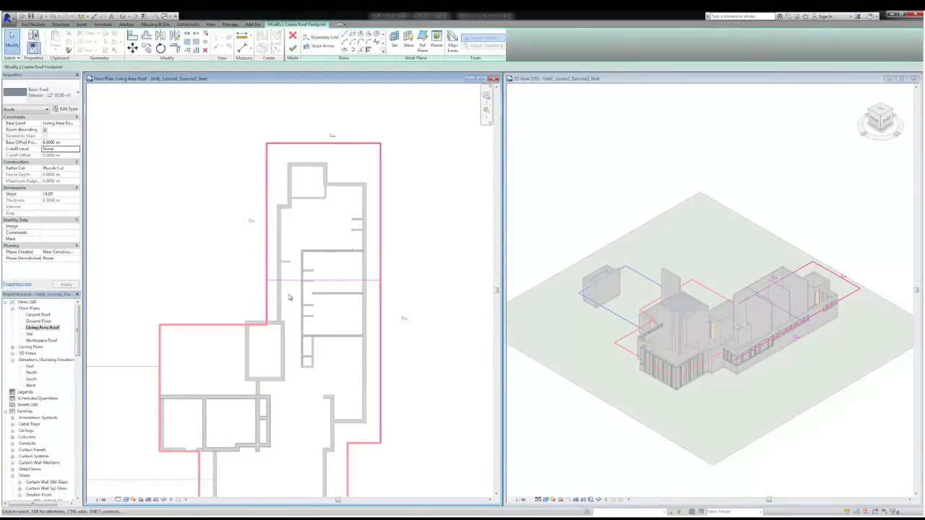
# Trim both long side boundaries to corners with the cross line, keeping the portions toward the wing's outer end
pyautogui.press('t')
pyautogui.press('r')
pyautogui.click(279, 280)
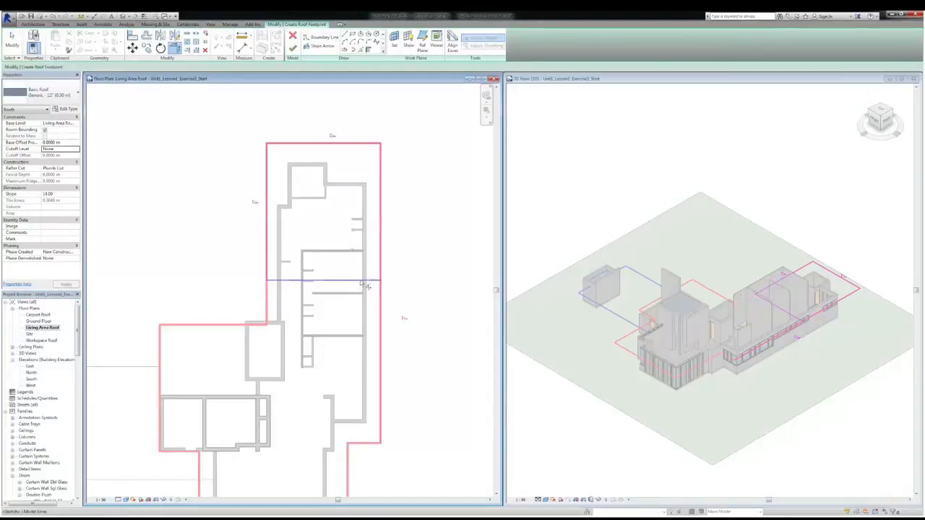
pyautogui.click(381, 262)
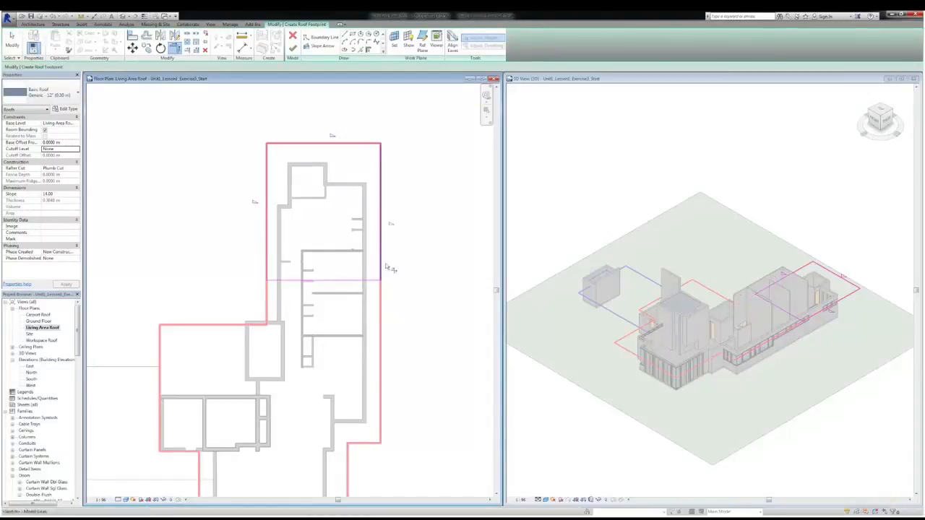
# Finish the living area roof sketch and accept attaching the highlighted walls to the roof
pyautogui.click(293, 46)
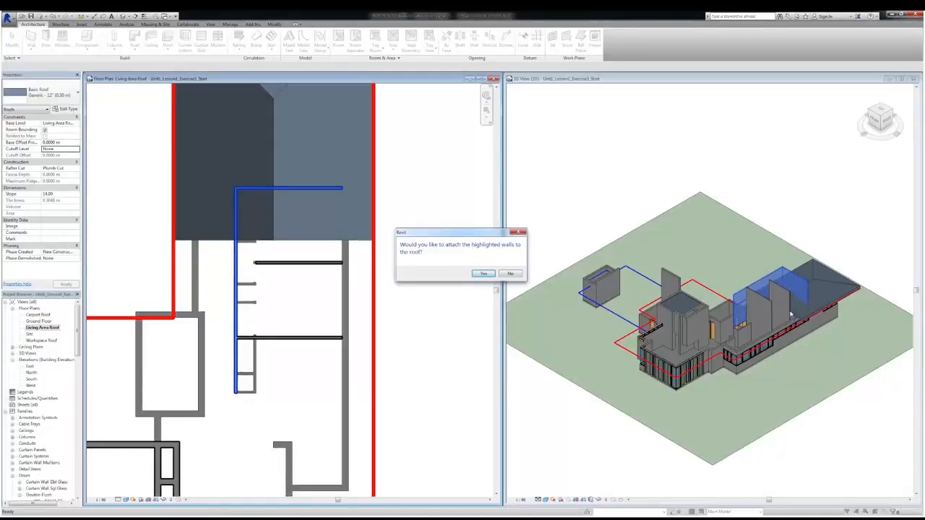
pyautogui.click(483, 274)
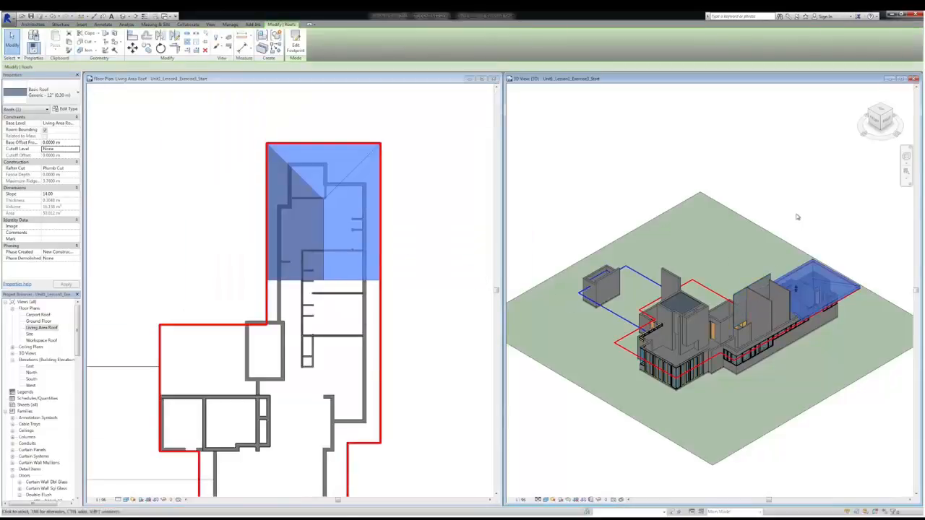
pyautogui.click(798, 217)
# Examine in the 3D view how the interior walls meet the living area roof
pyautogui.moveTo(796, 295); pyautogui.dragTo(773, 294, button='middle')
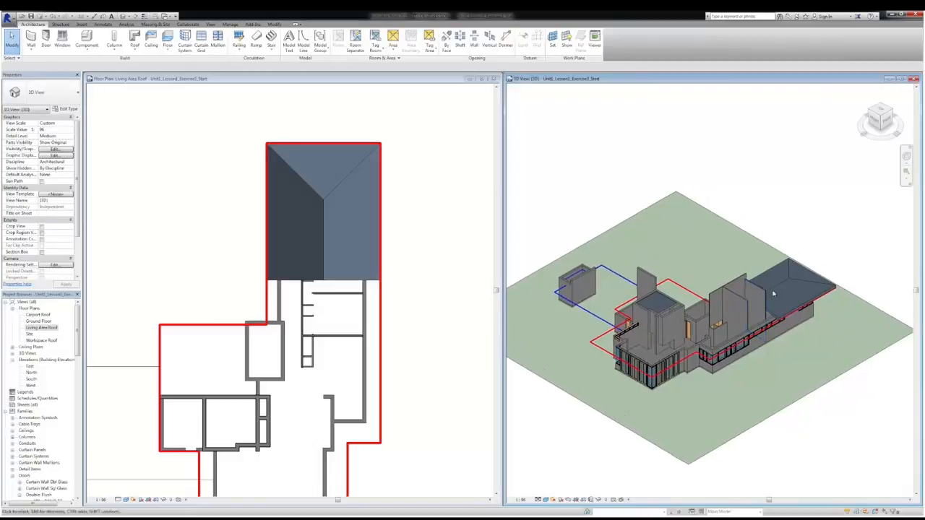
pyautogui.scroll(5, 773, 294)
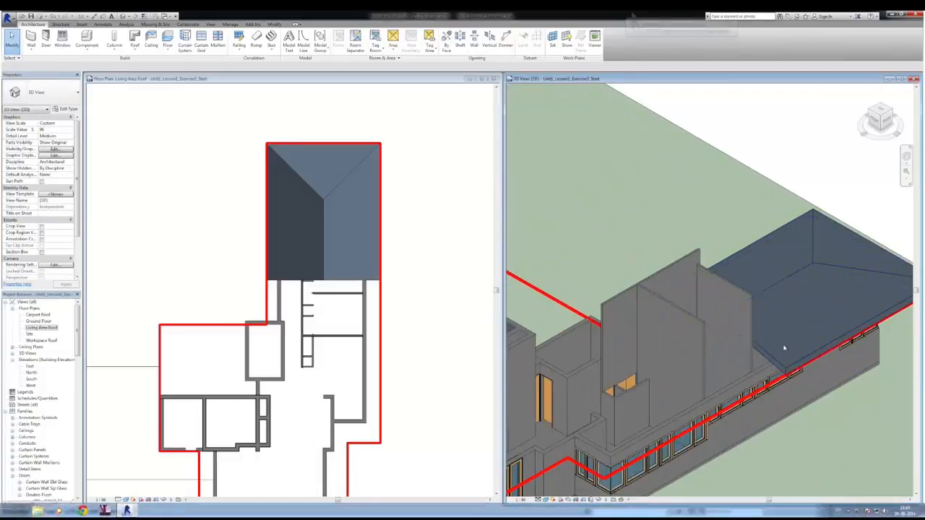
pyautogui.scroll(-5, 782, 299)
pyautogui.moveTo(781, 300); pyautogui.dragTo(788, 274, button='middle')
pyautogui.scroll(3, 765, 283)
pyautogui.scroll(-6, 767, 283)
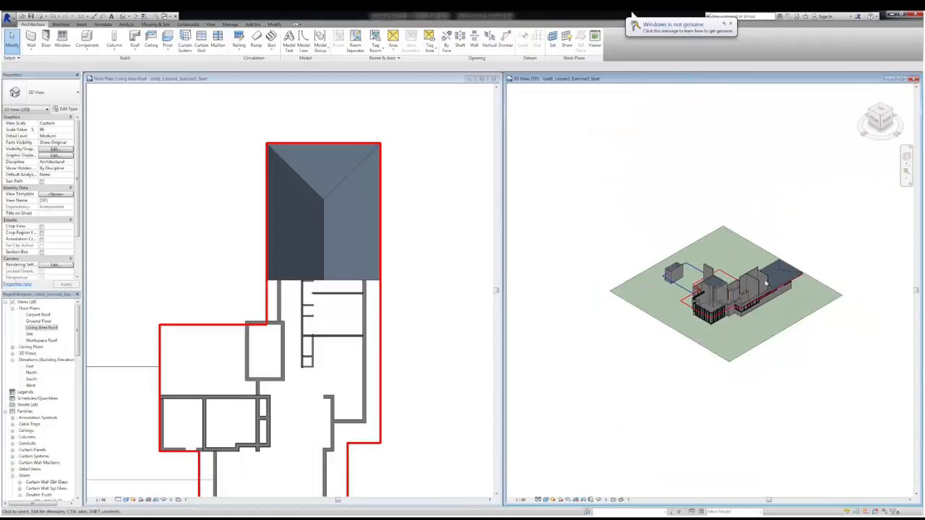
pyautogui.scroll(2, 767, 283)
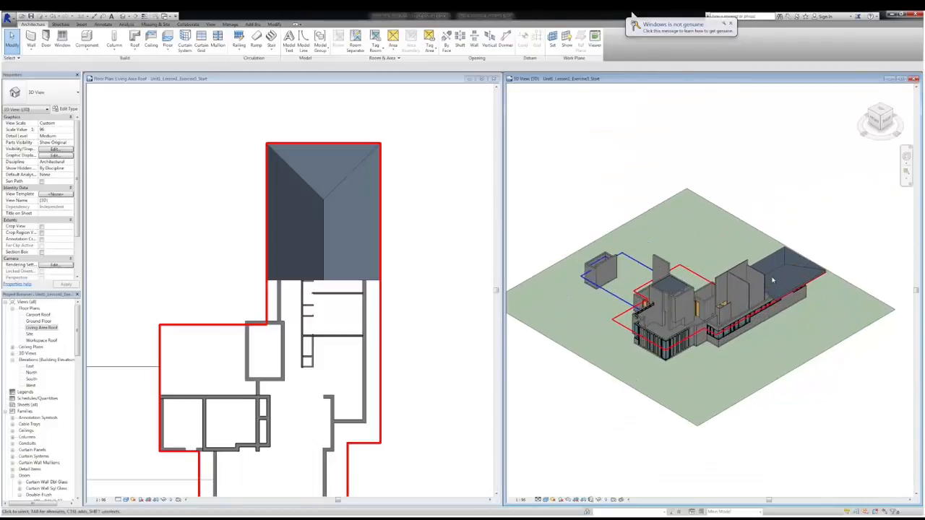
pyautogui.scroll(4, 772, 280)
# Return to the roof footprint sketch and finish the roof again, declining to attach the highlighted walls
pyautogui.click(434, 279)
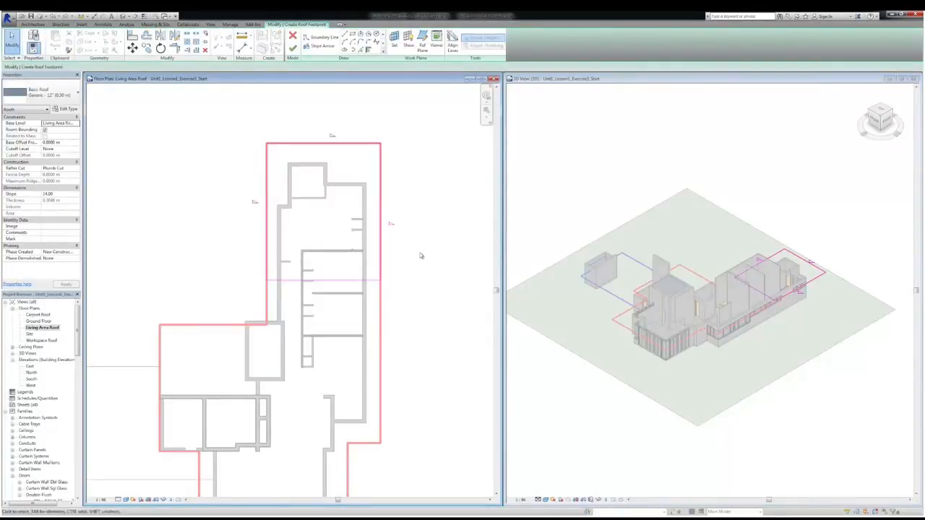
pyautogui.click(292, 48)
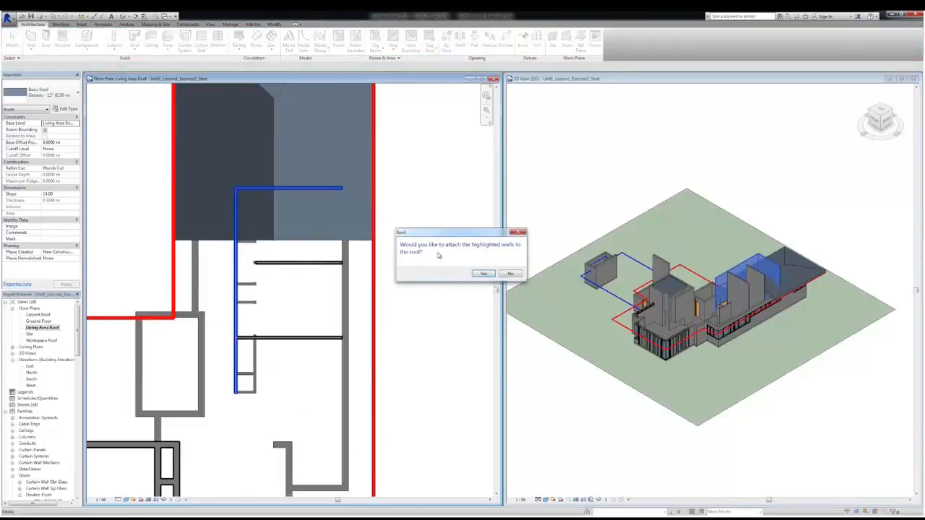
pyautogui.click(510, 274)
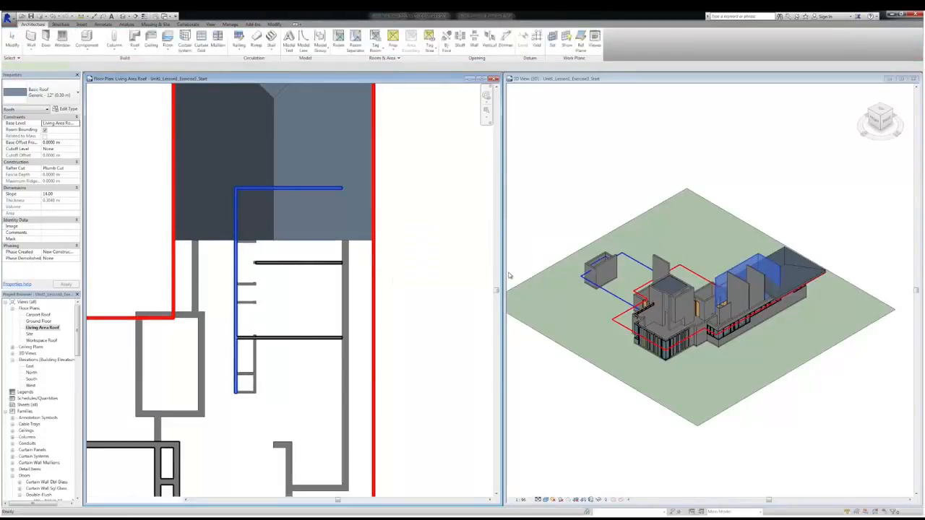
pyautogui.scroll(6, 788, 280)
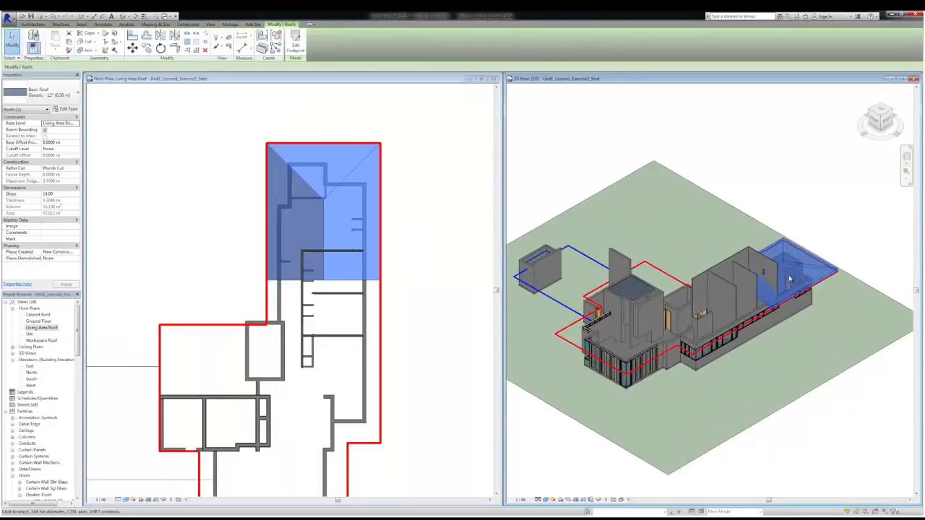
pyautogui.press('Escape')
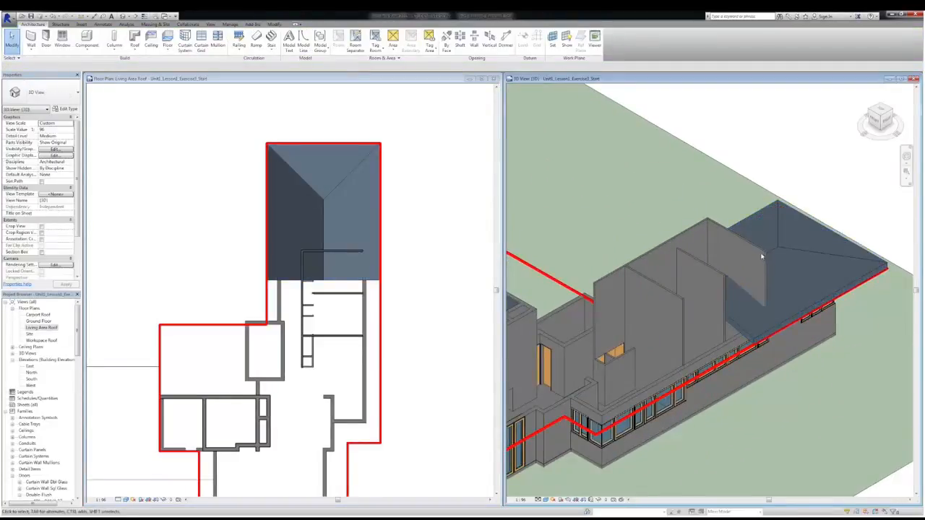
# Attach the top of the interior partition wall that passes through the living area roof to that roof
pyautogui.click(759, 250)
pyautogui.keyDown('shift'); pyautogui.moveTo(763, 248); pyautogui.dragTo(760, 250, button='middle'); pyautogui.keyUp('shift')
pyautogui.scroll(-4, 752, 251)
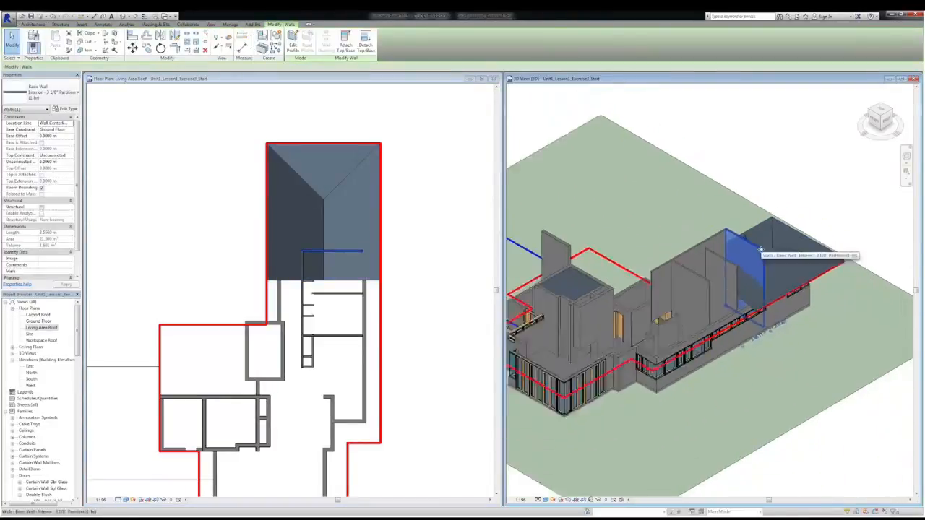
pyautogui.press('Escape')
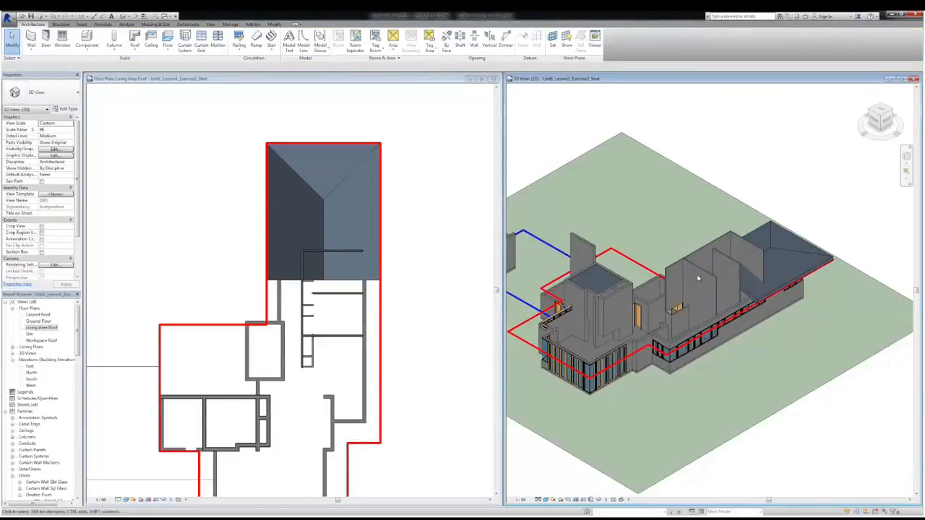
pyautogui.click(762, 255)
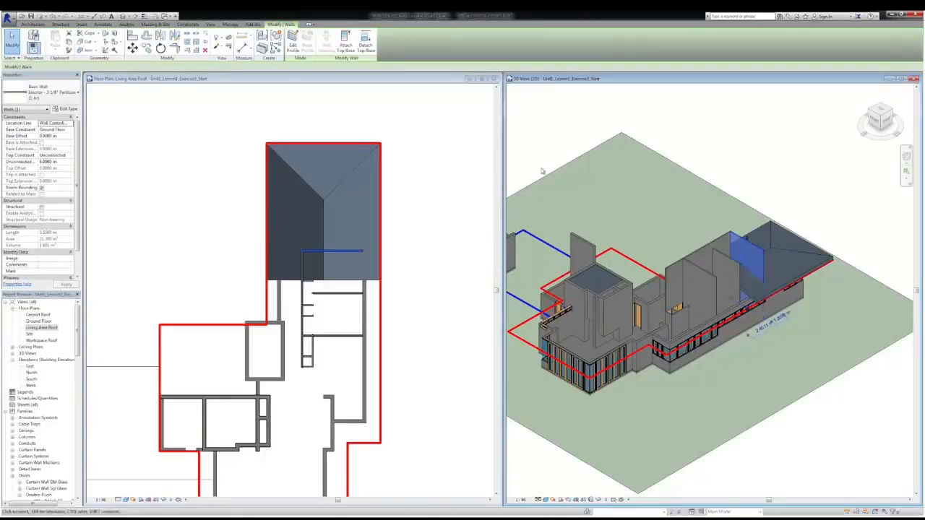
pyautogui.click(345, 45)
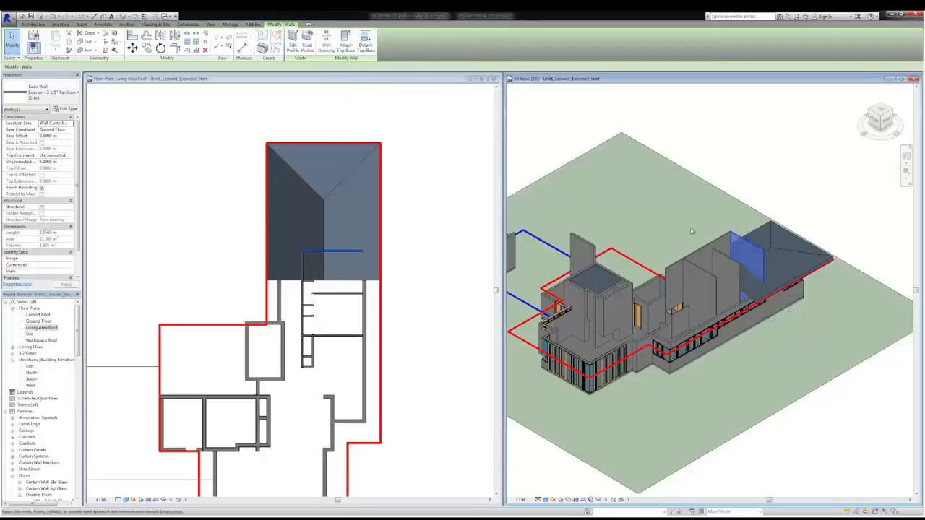
pyautogui.click(751, 296)
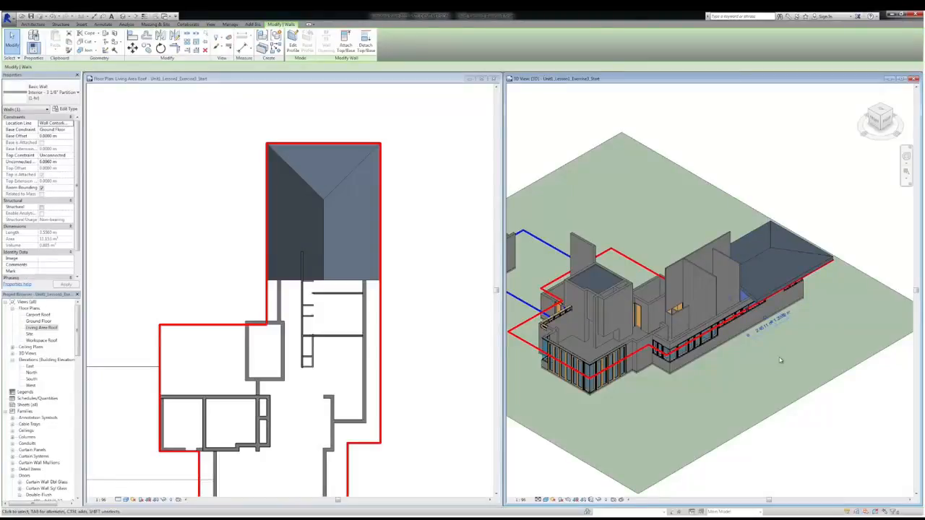
pyautogui.press('Escape')
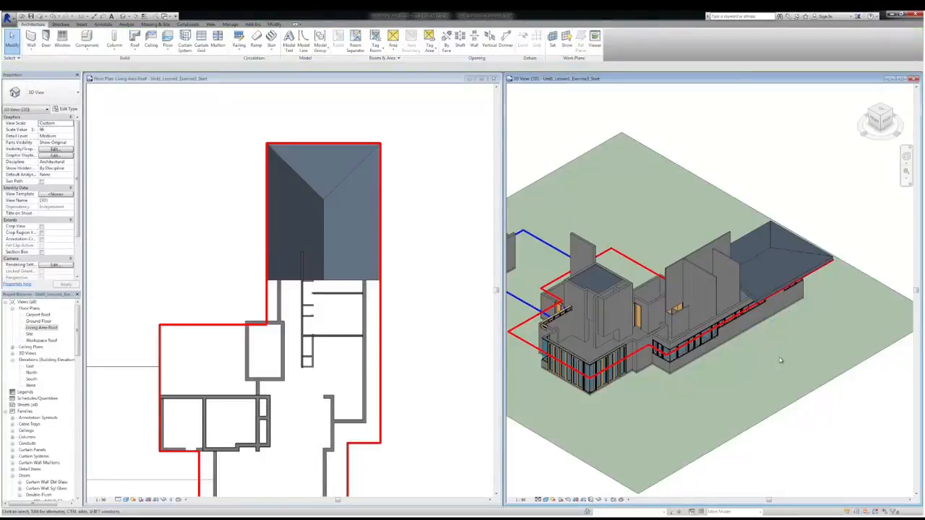